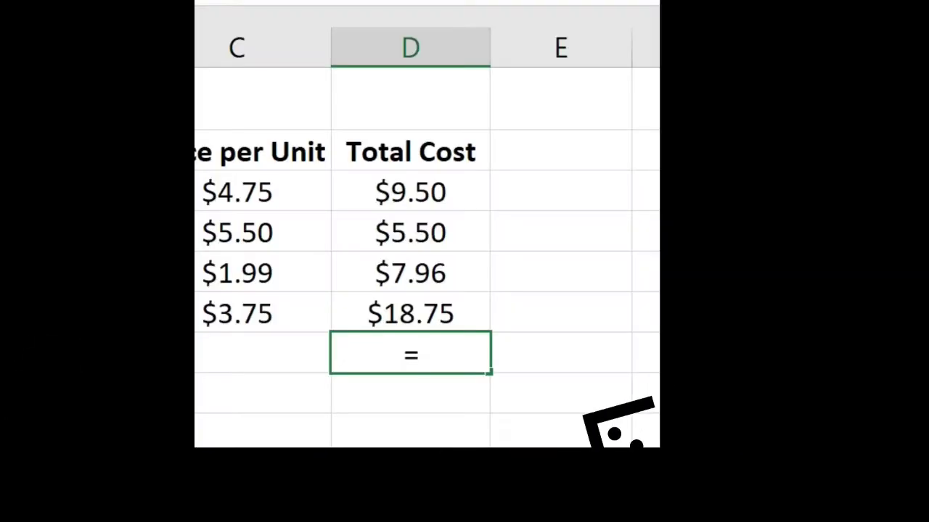
Step: Enter the addition formula =D3+D4+D5 in the cell below the Total Cost values
type("D3+D4+D5")
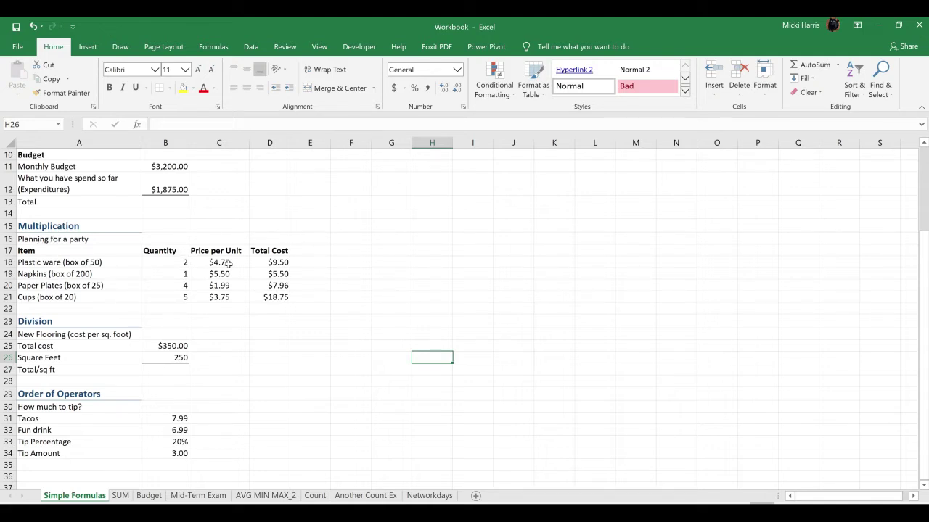
Step: Total the party items' Total Cost column in D22 with the formula =SUM(D18:D21)
left_click(275, 311)
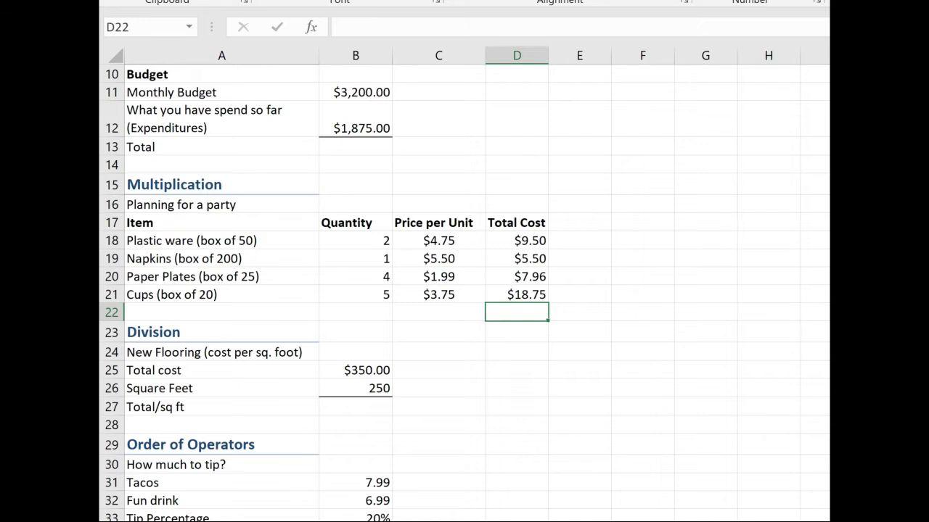
type("=SUM")
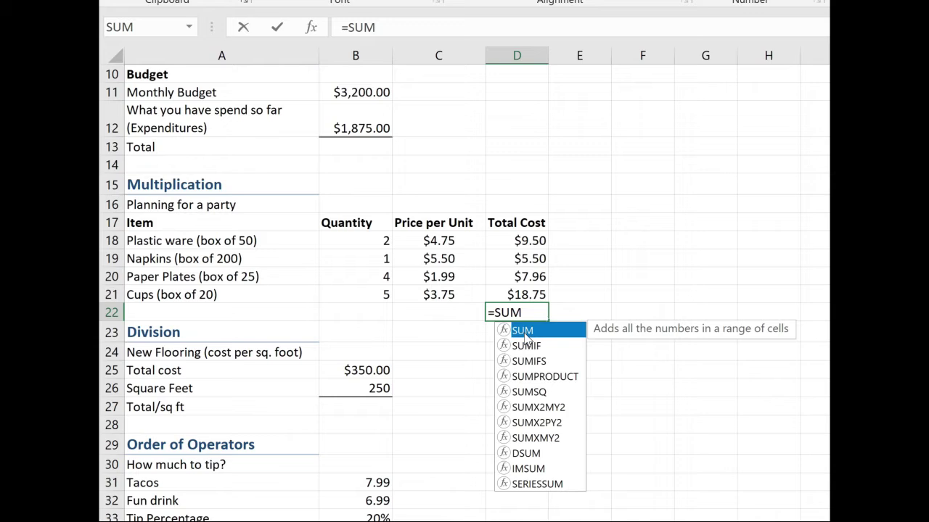
double_click(527, 338)
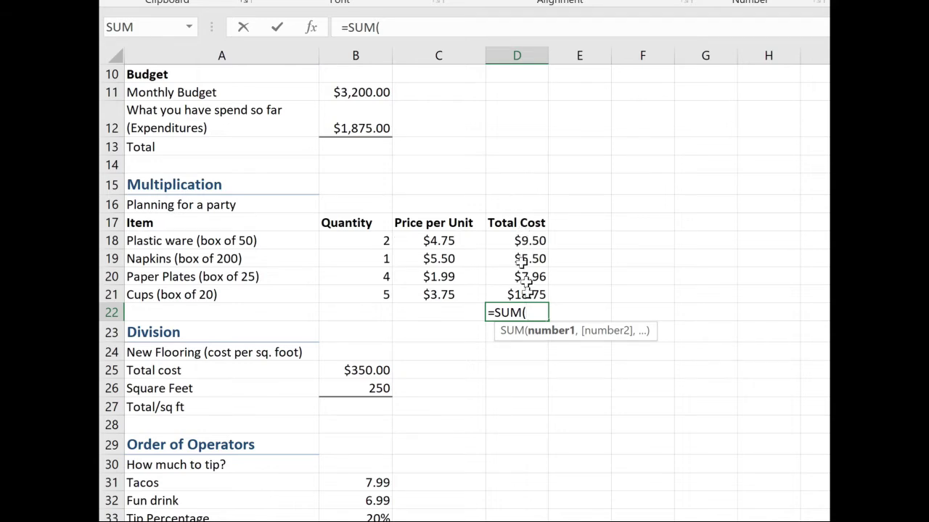
type("D")
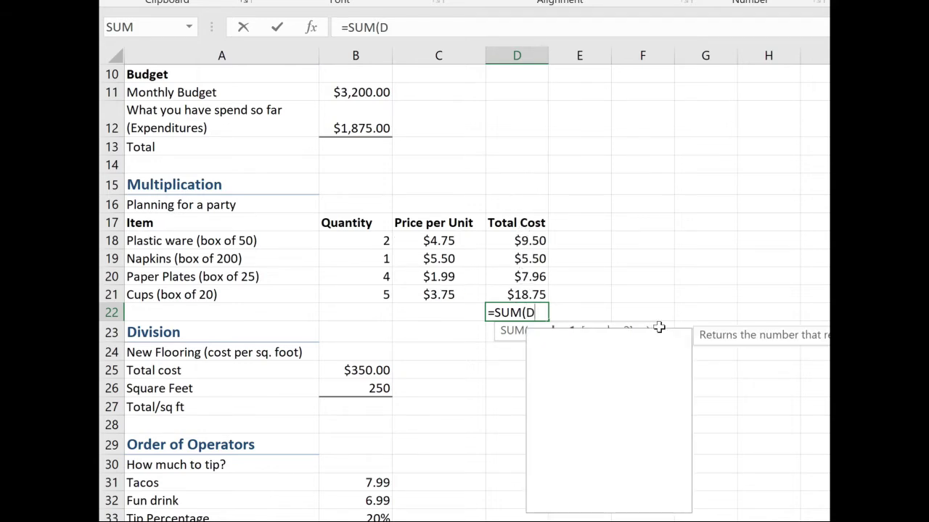
type("18:")
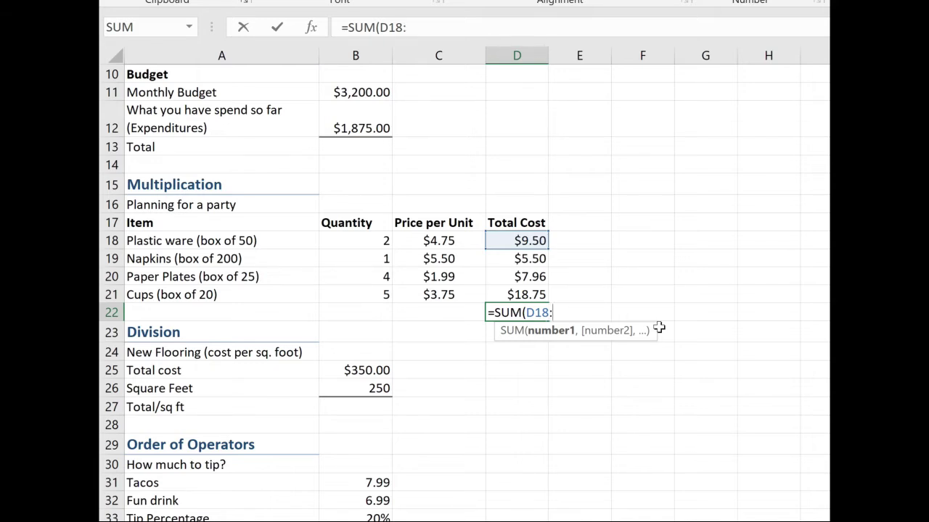
type("D21")
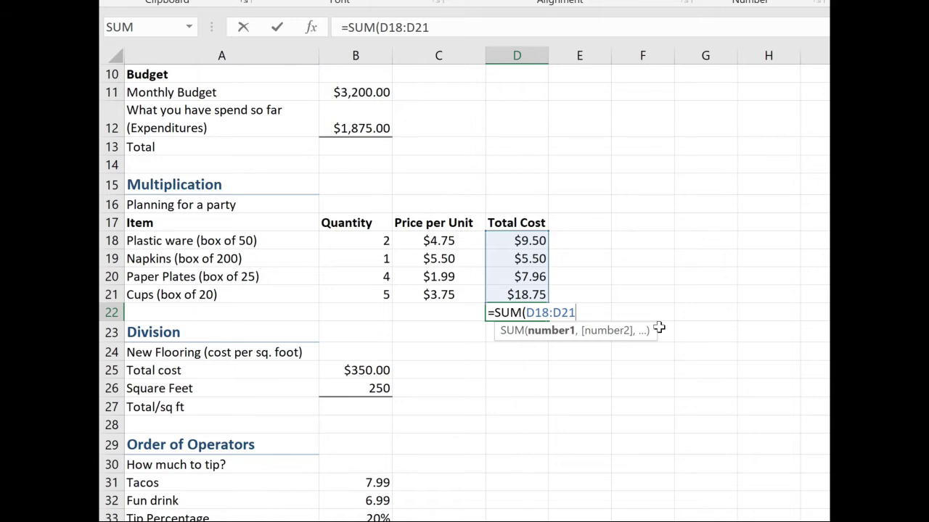
key("Return")
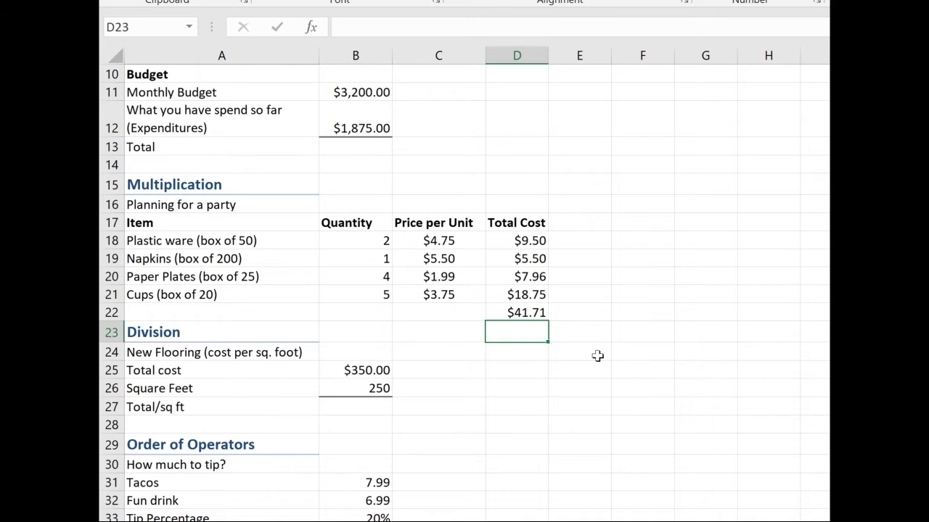
Step: Clear D22 and re-enter its total as =sum(D18:D21), picking the range directly on the sheet
left_click(531, 311)
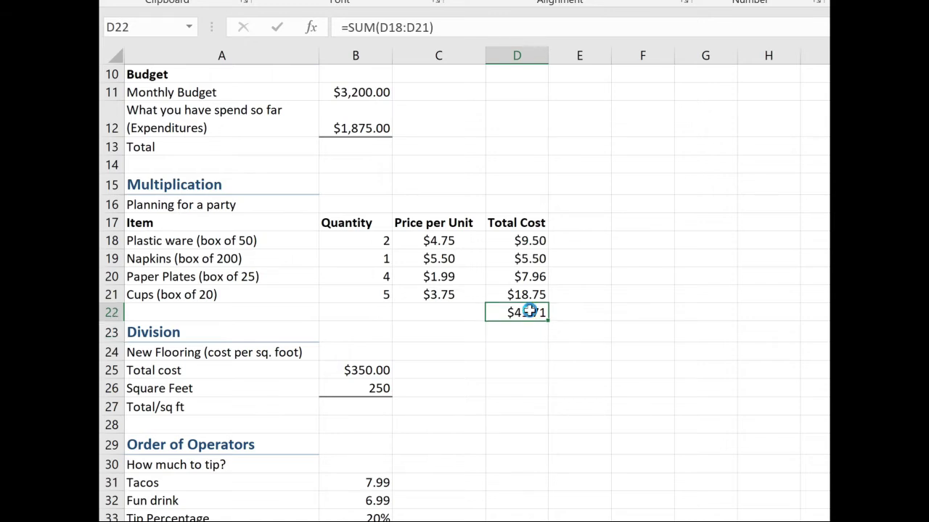
key("Delete")
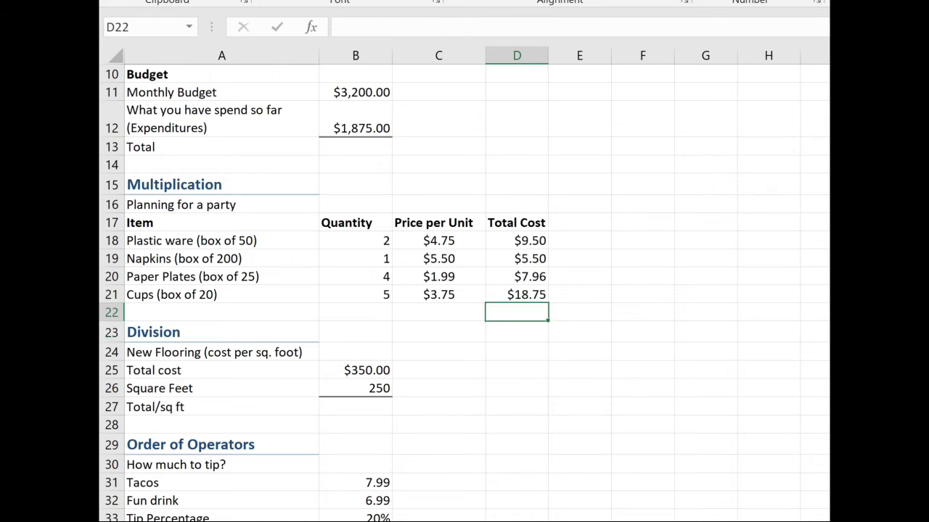
type("=sum")
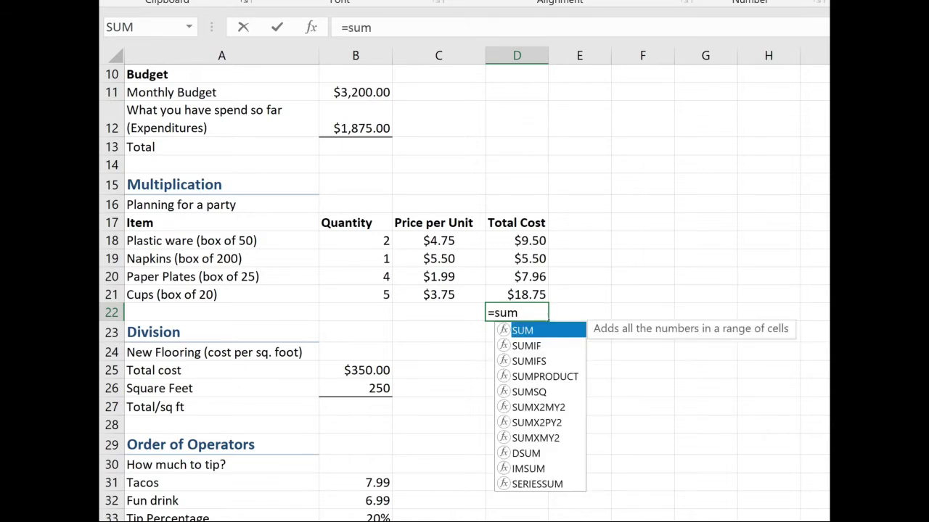
type("(")
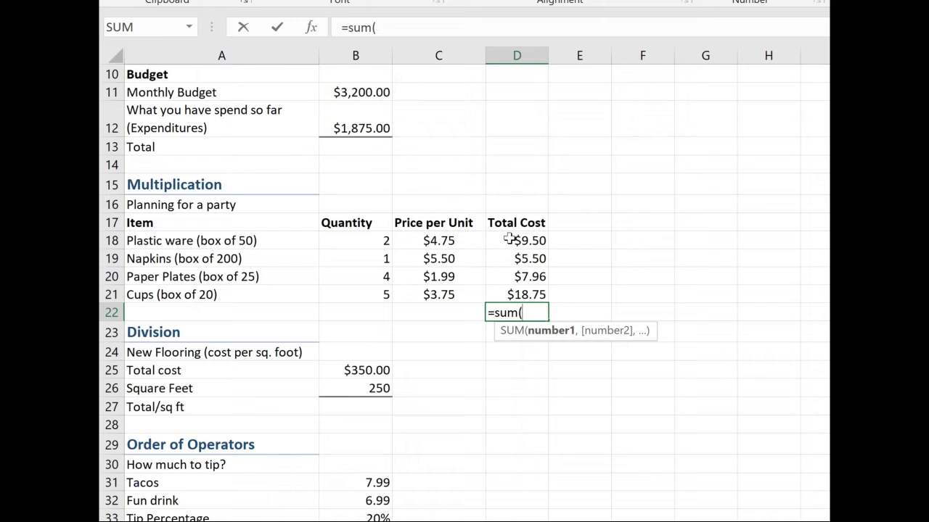
left_click_drag(511, 242, 583, 295)
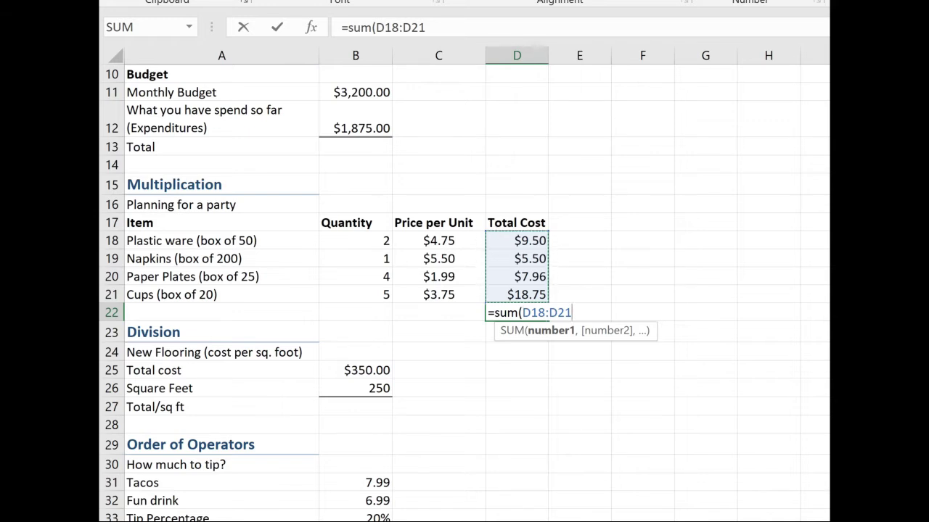
key("Return")
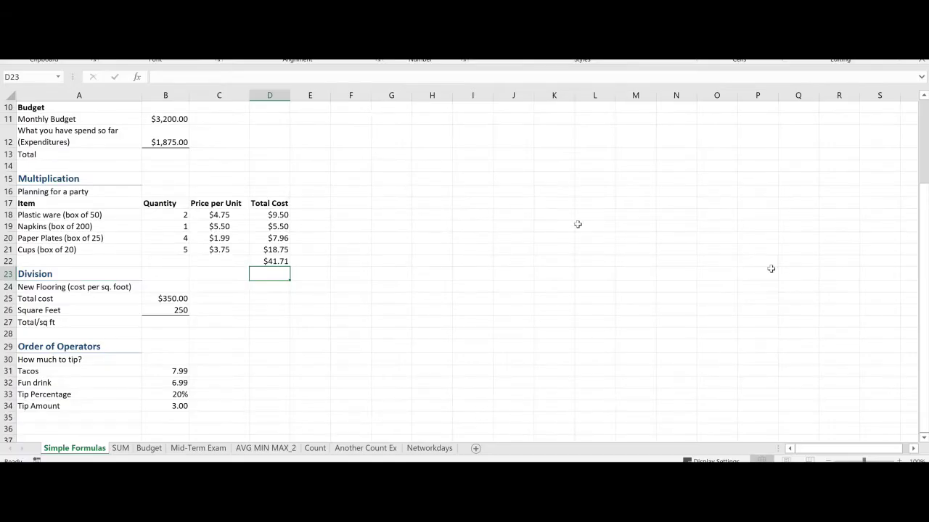
Step: On the Budget sheet, total the January expenditures in B18 with =SUM(B4:B17)
left_click(150, 449)
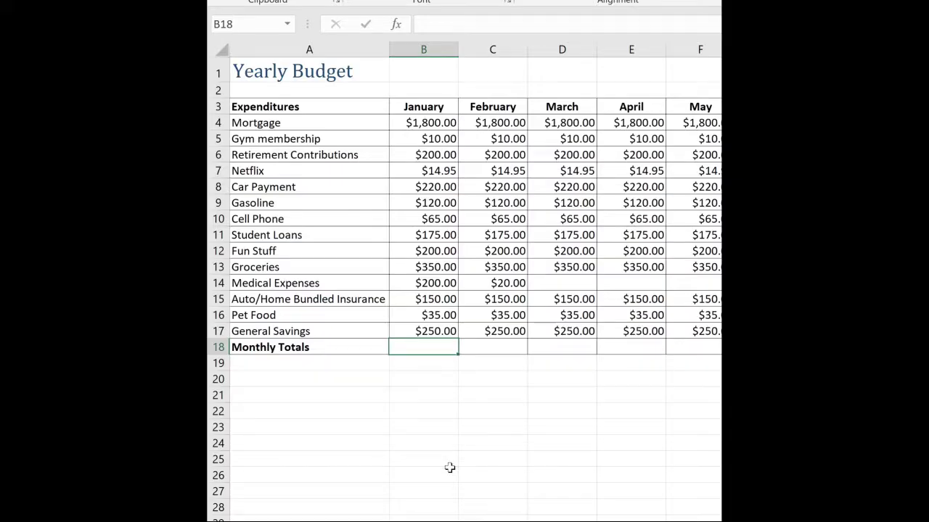
type("=sum")
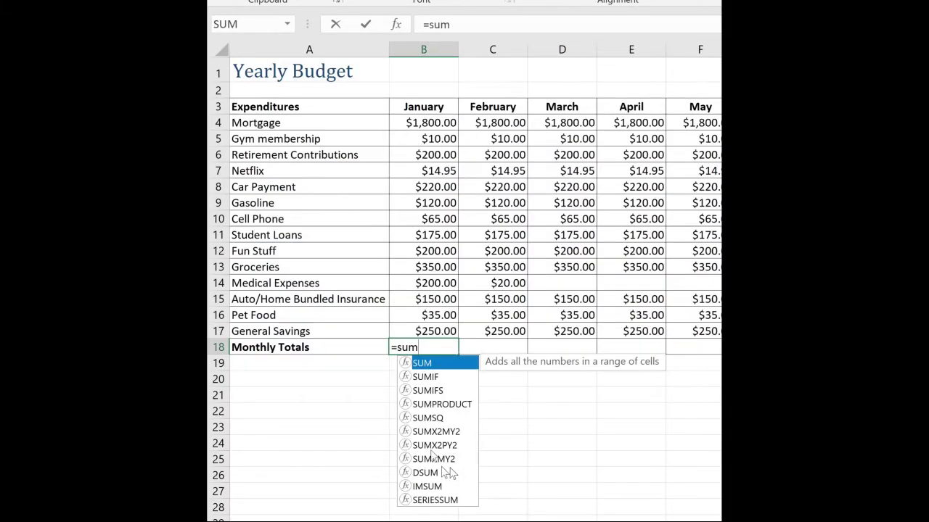
double_click(422, 363)
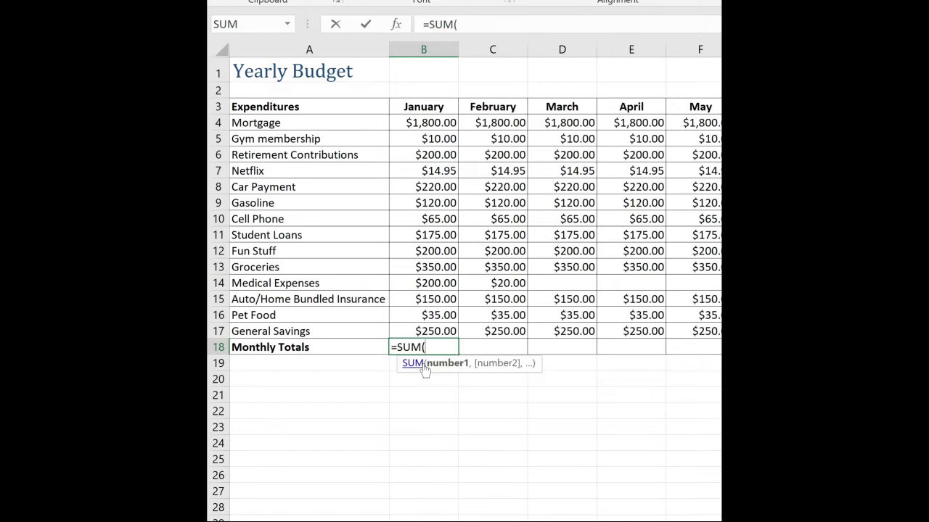
left_click(431, 123)
left_click_drag(431, 123, 447, 330)
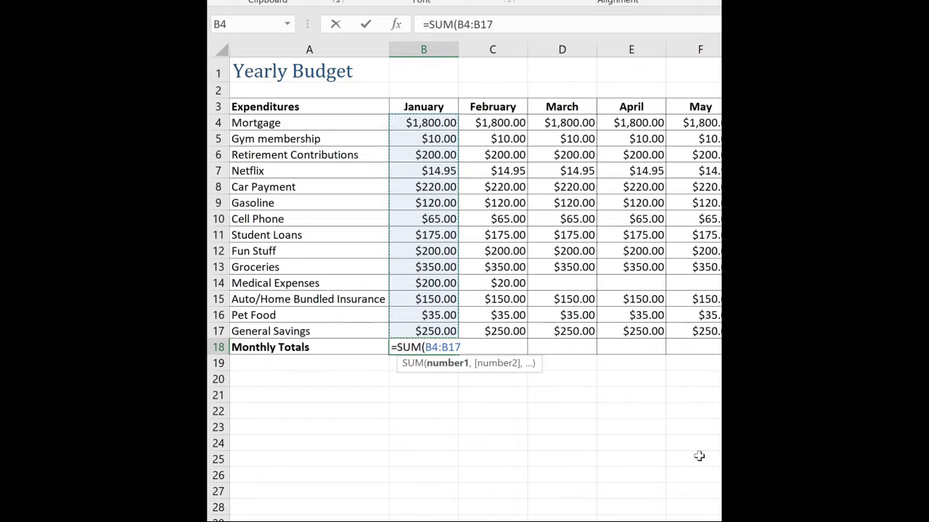
key("Return")
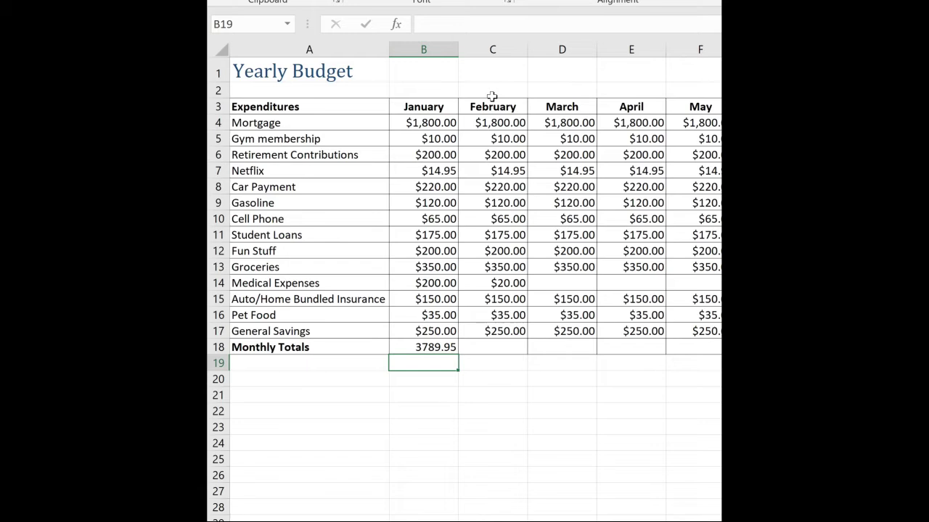
Step: Total the February expenditures in C18 with AutoSum over C4:C17
left_click(501, 349)
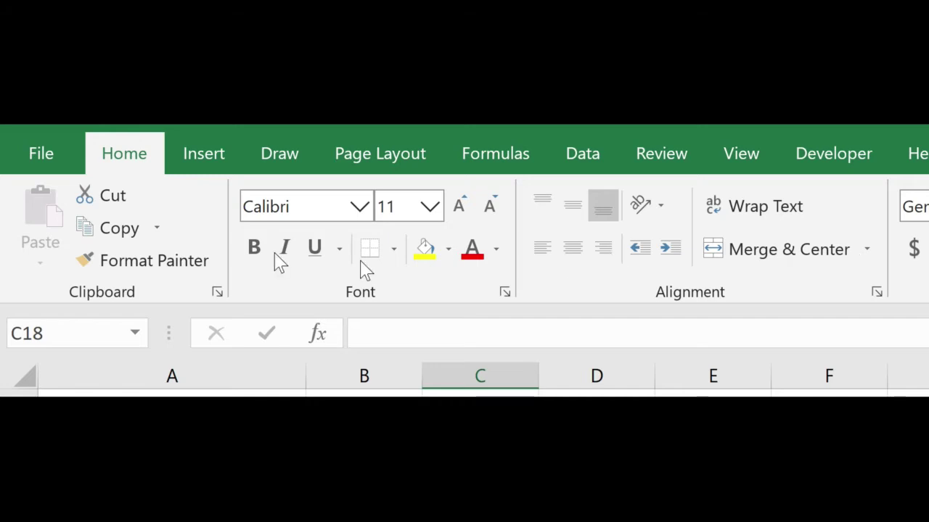
left_click(492, 158)
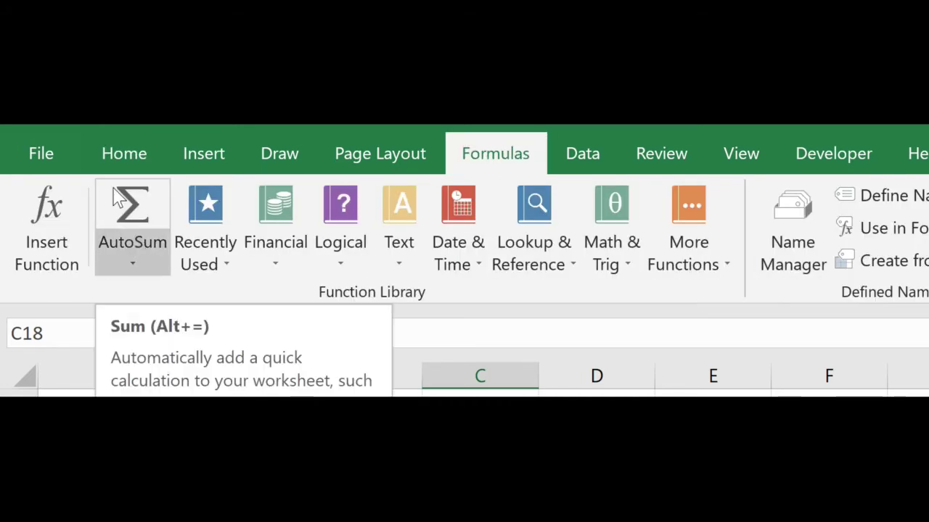
left_click(125, 155)
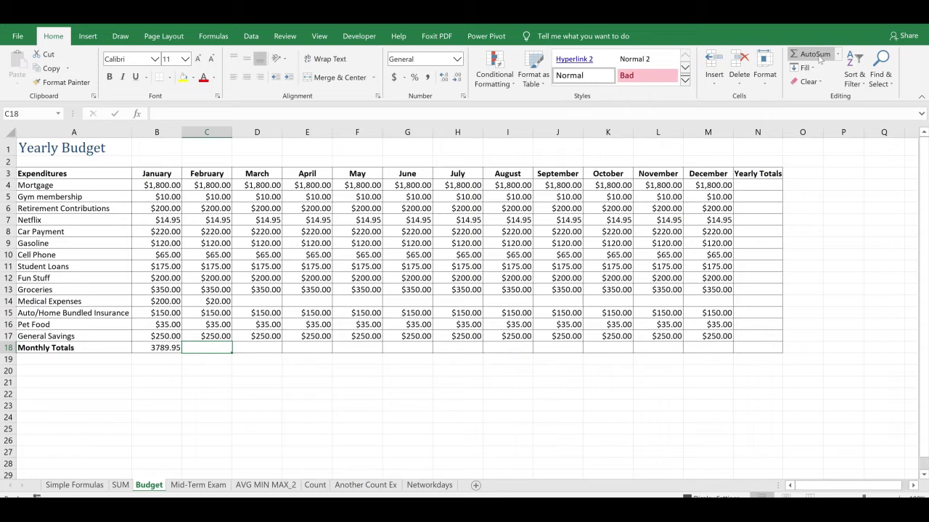
left_click(814, 55)
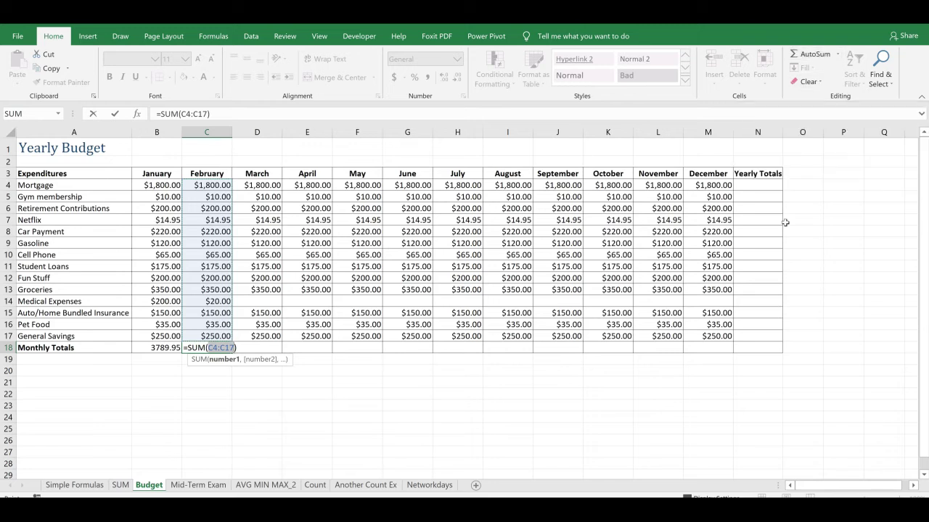
key("Return")
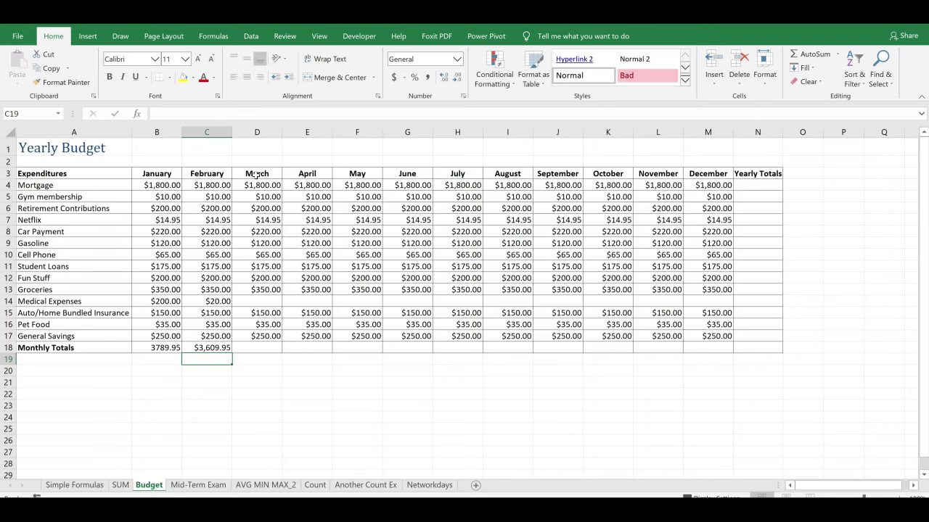
Step: Try AutoSum for the March total, first from D18 with its suggested range, and again with D4:D17 selected
left_click(267, 348)
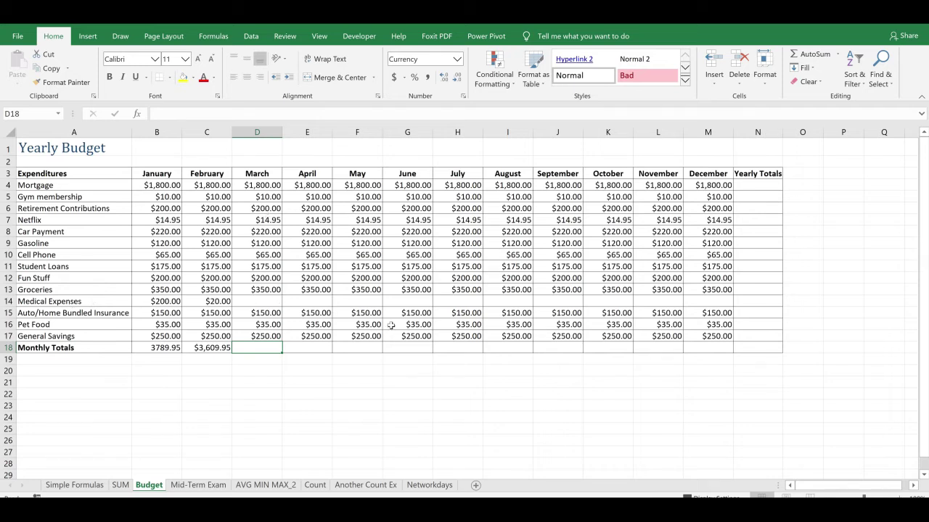
left_click(805, 55)
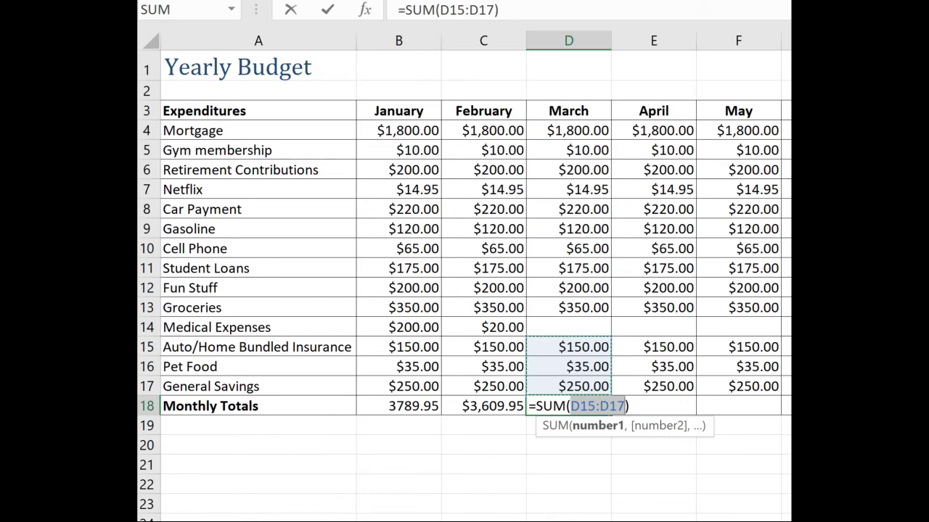
key("Escape")
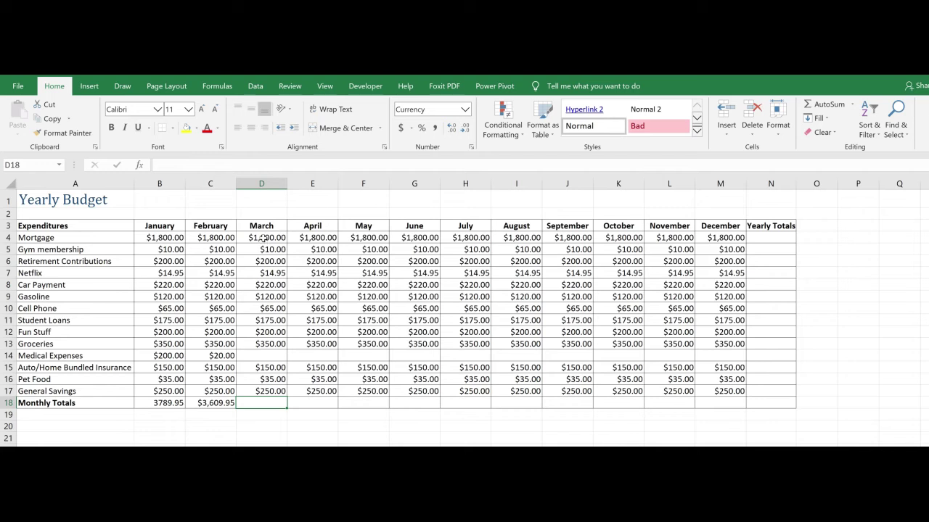
left_click_drag(262, 239, 283, 392)
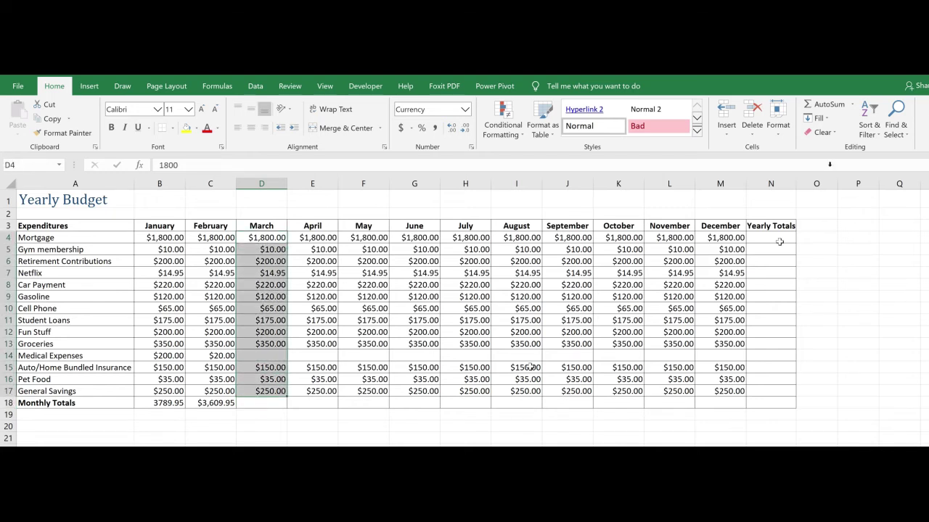
left_click(824, 104)
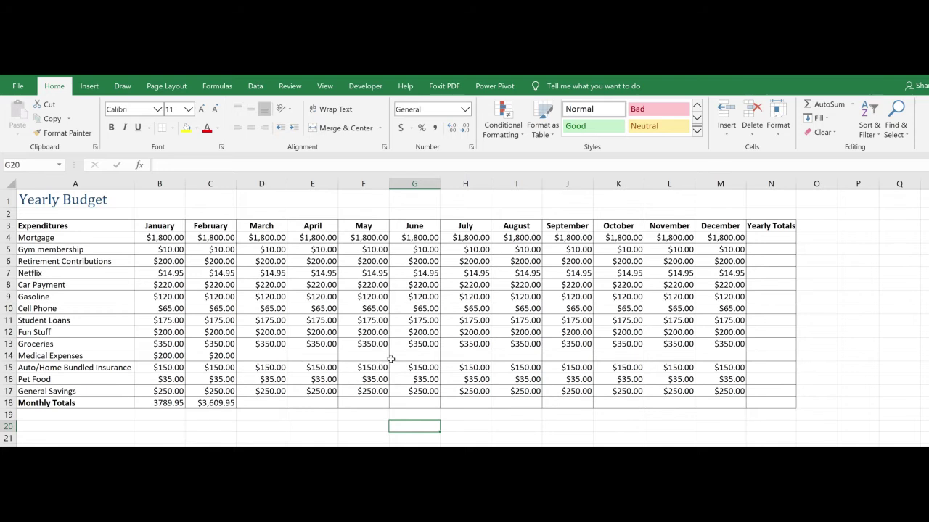
Step: Enter 0 for March's Medical Expenses in D14 and try AutoSum for the March total in D18
left_click(257, 354)
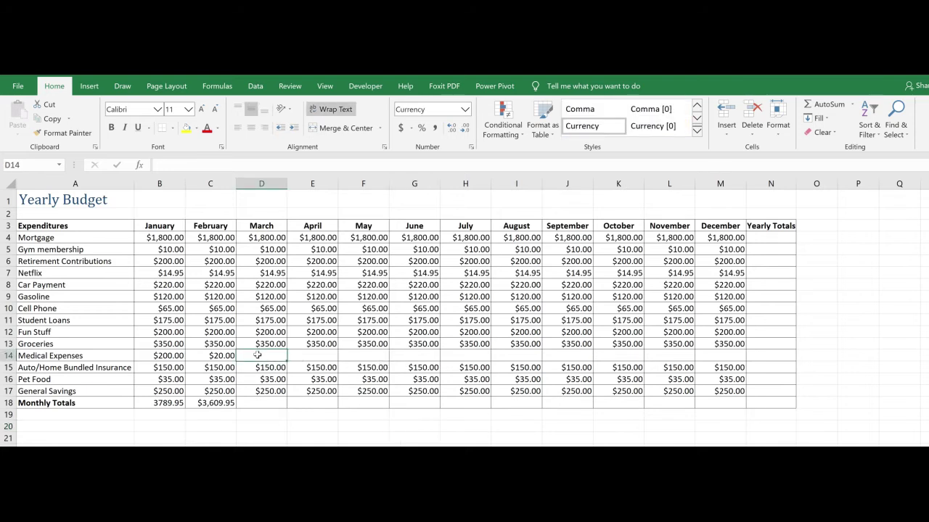
type("0")
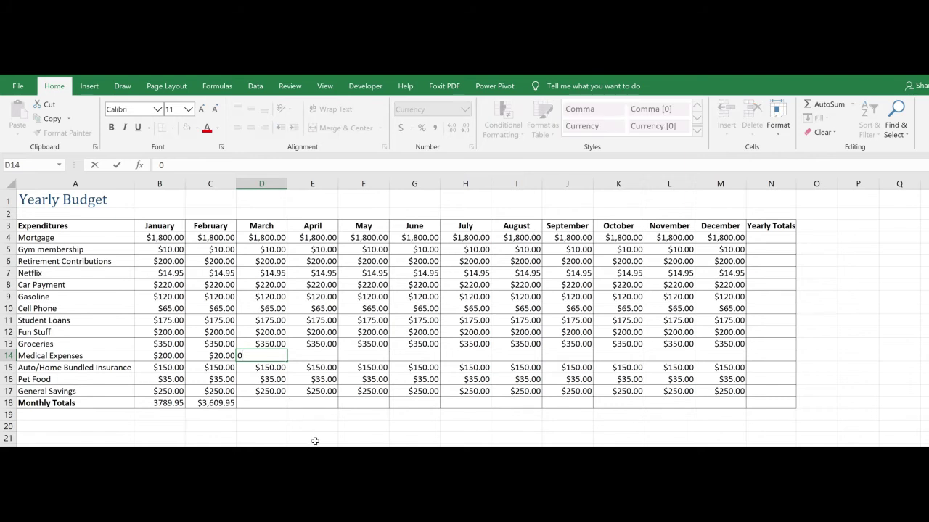
left_click(315, 441)
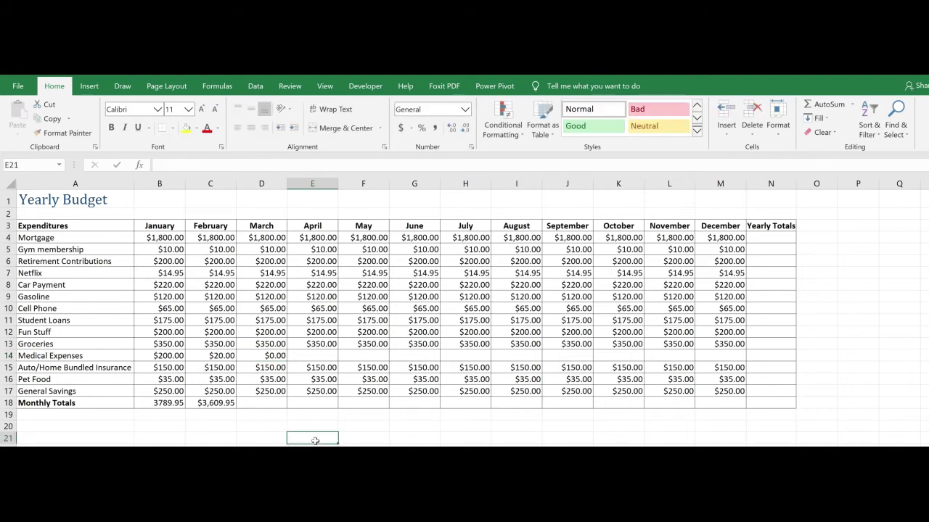
left_click(270, 404)
left_click(831, 106)
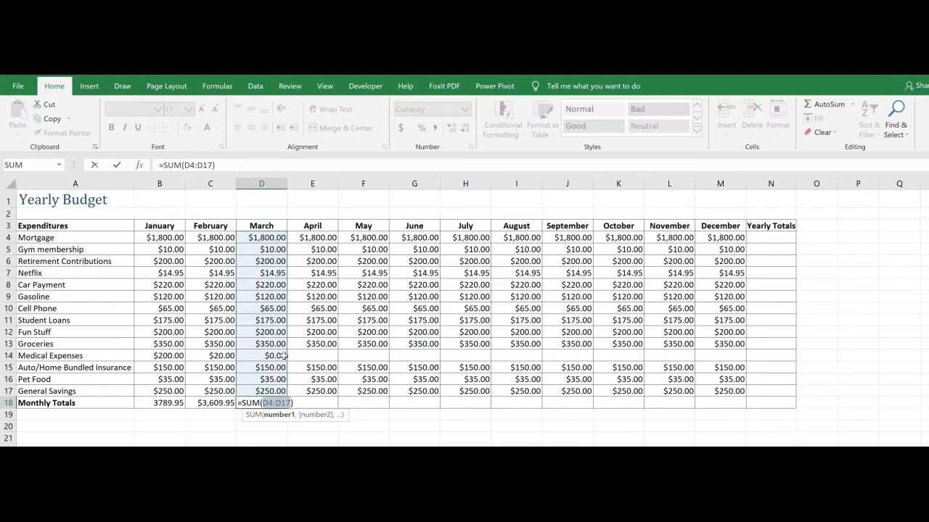
key("Escape")
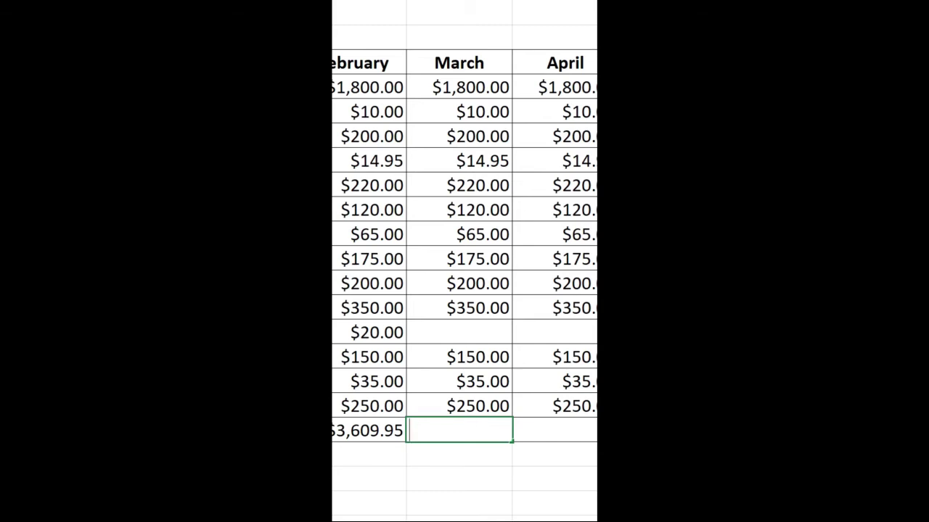
Step: Total the March expenditures in D18 with AutoSum, extending the suggested range to D4:D17
key("alt+equal")
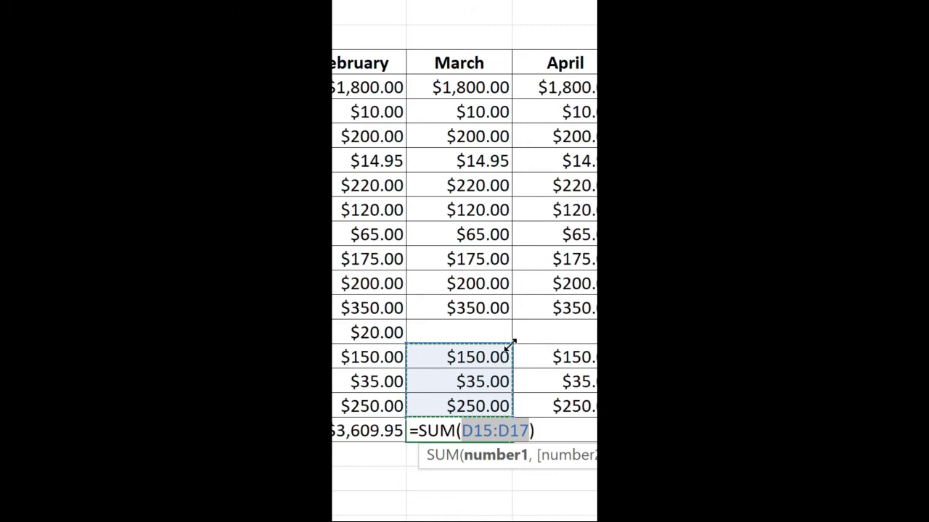
left_click_drag(511, 344, 491, 72)
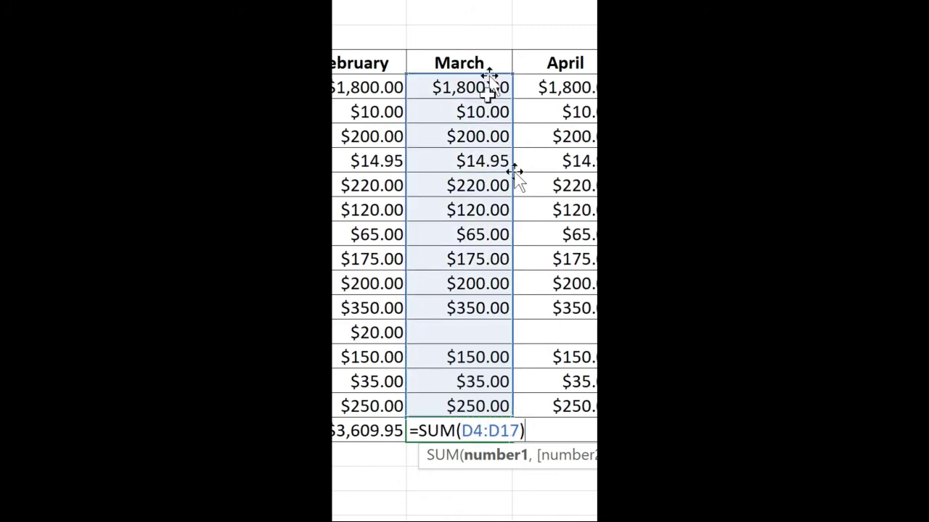
key("Return")
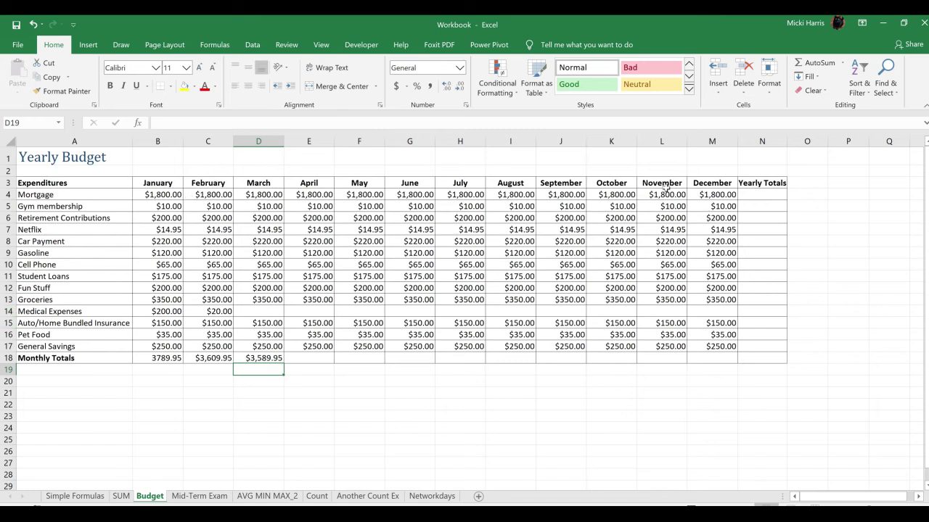
Step: Try AutoSum for the yearly Mortgage total in N4 with the suggested range B4:M4
left_click(754, 196)
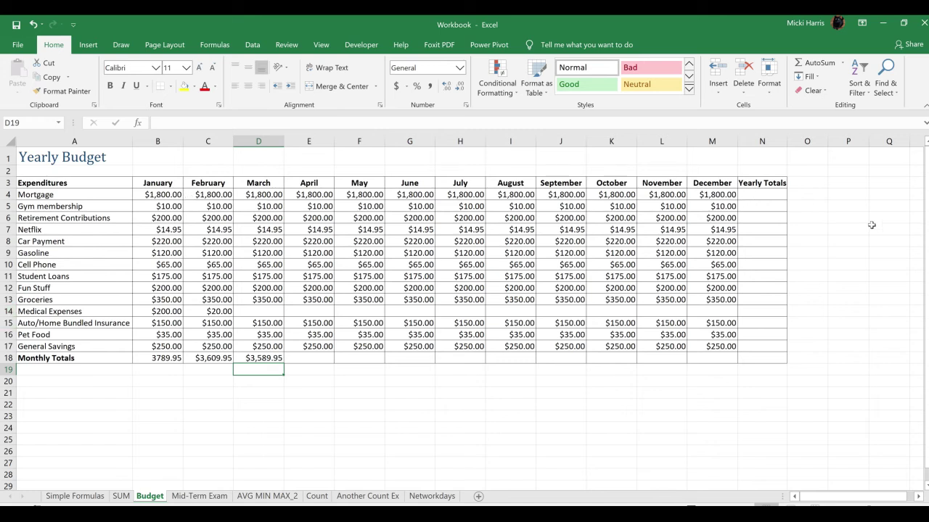
left_click(812, 62)
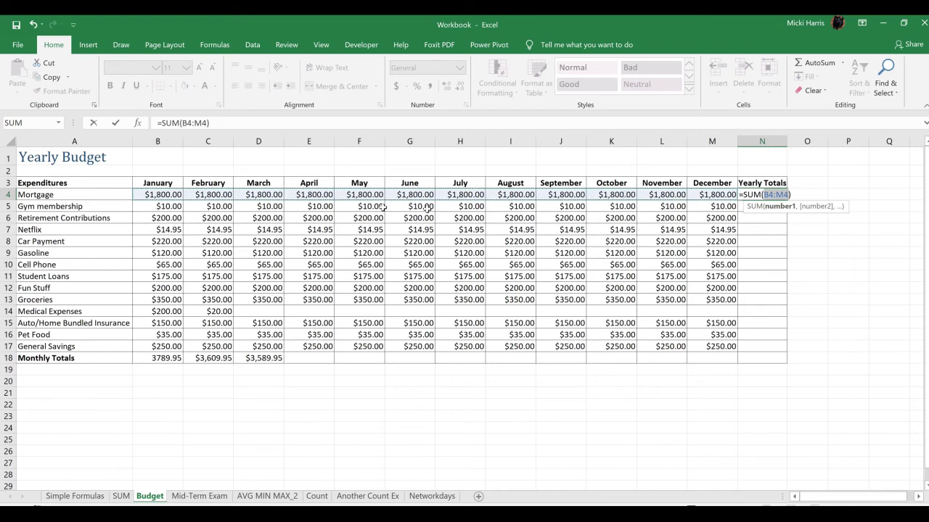
key("Escape")
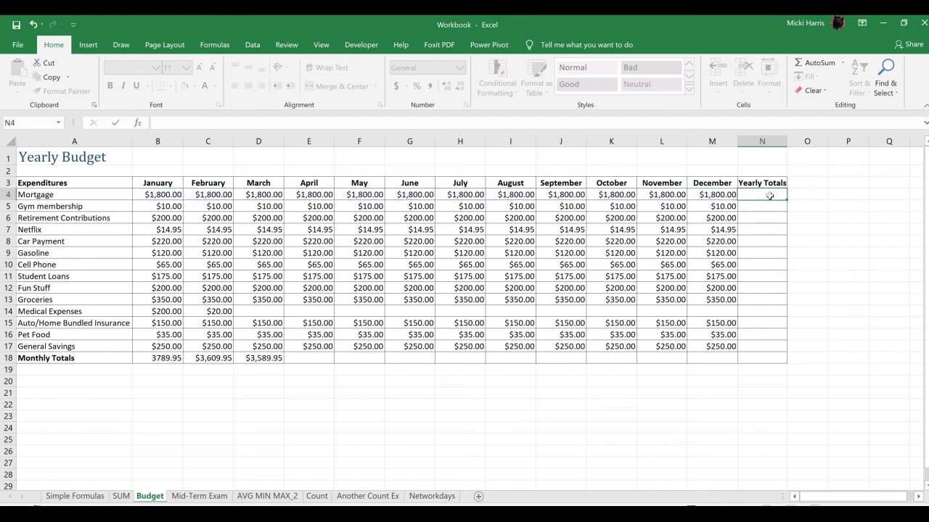
Step: Total the Mortgage row for the year in N4 with a typed SUM formula over B4:M4
type("=su")
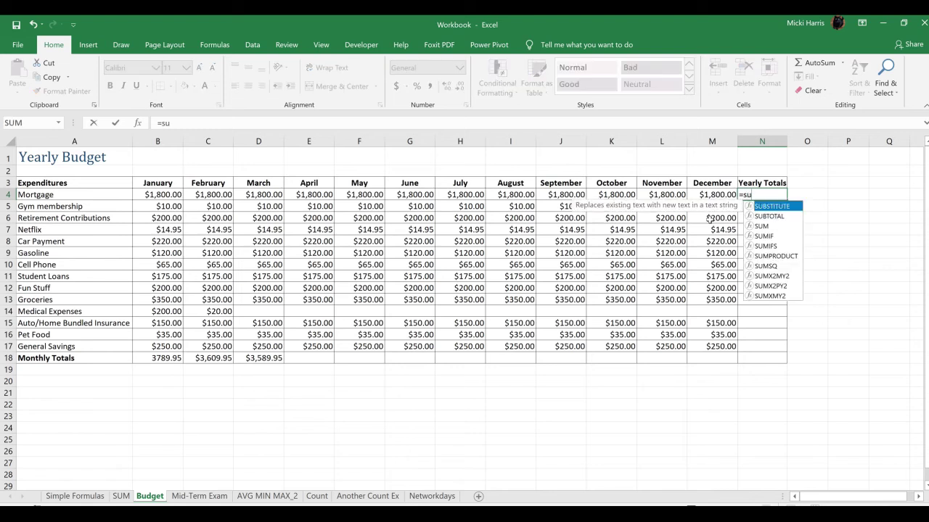
type("m(")
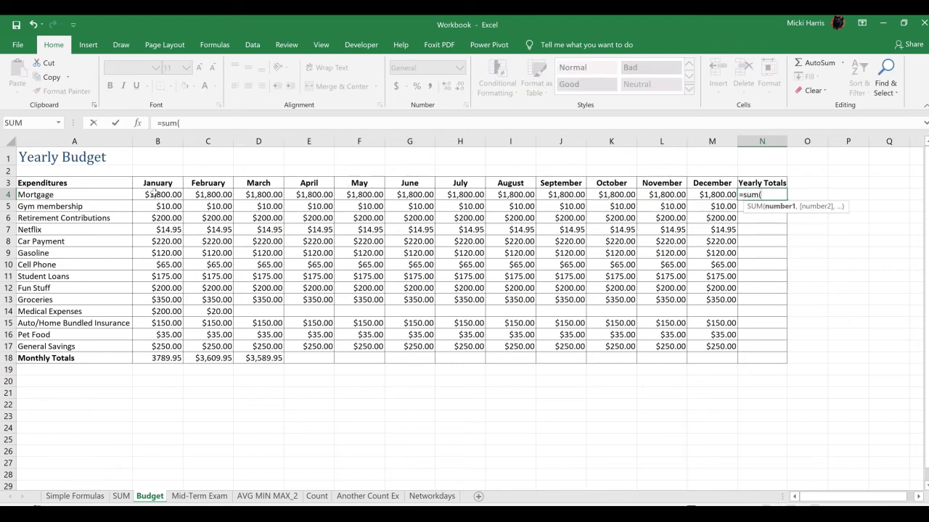
left_click_drag(155, 193, 713, 195)
key("Return")
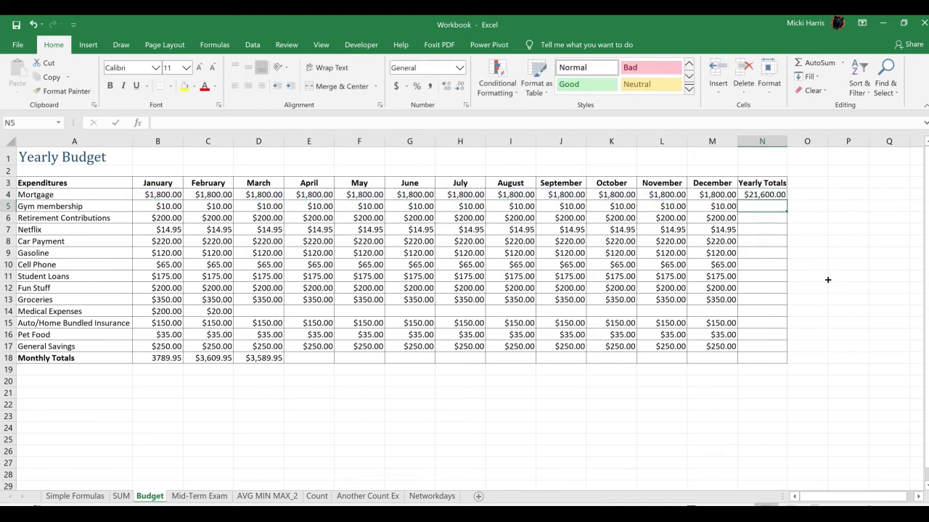
left_click(825, 278)
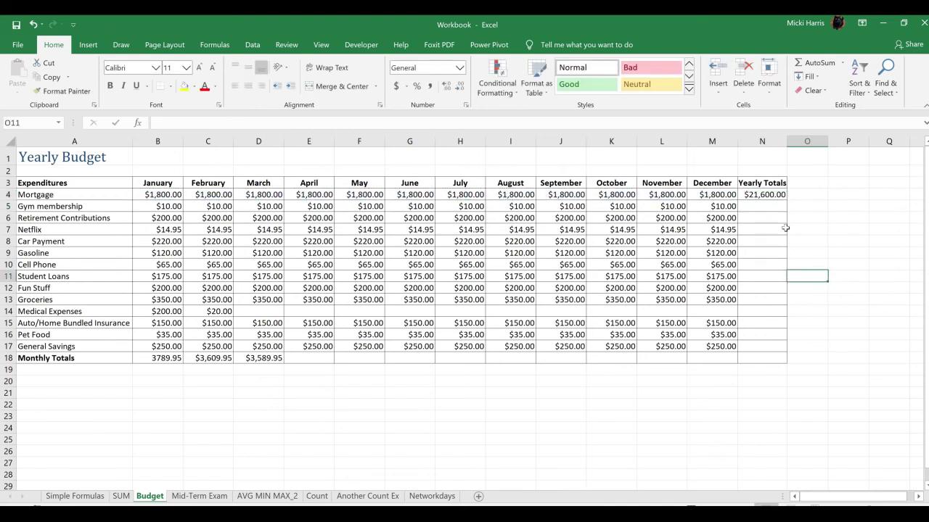
Step: Switch to the SUM sheet with the party planning and softball league tables
left_click(122, 497)
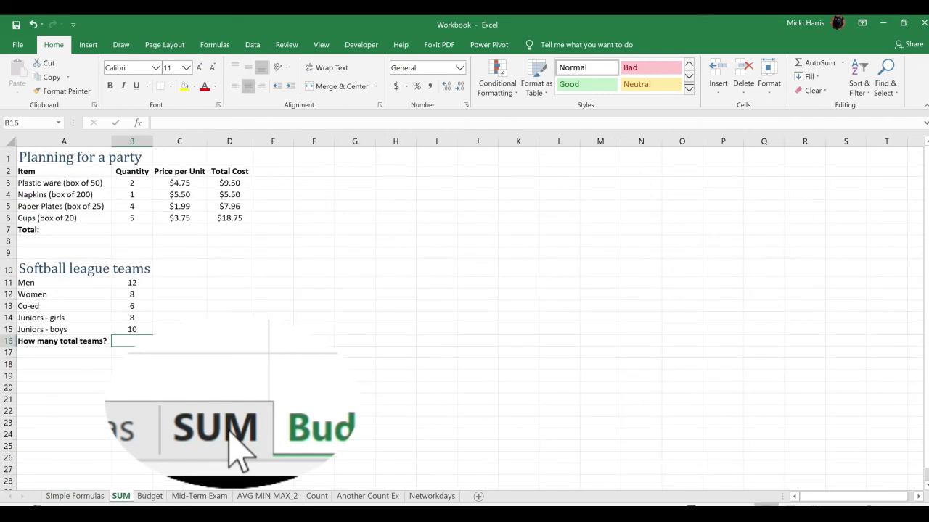